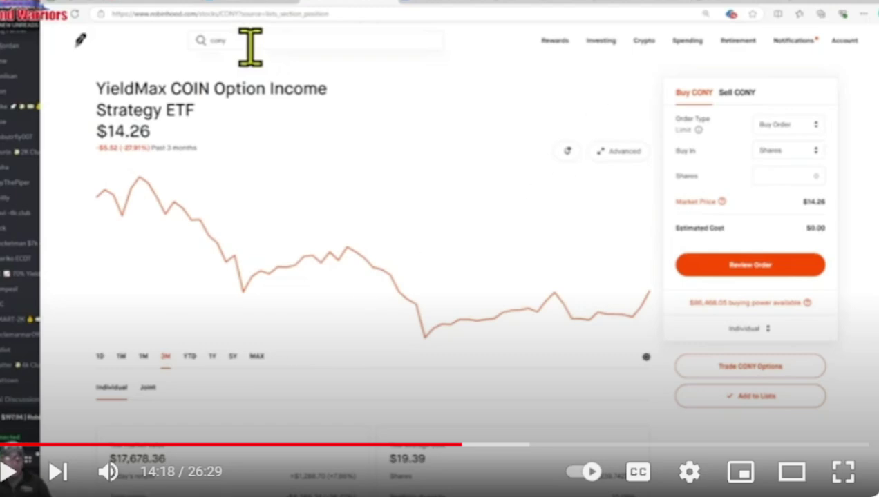
# - Play the ULTY review video up to the Robinhood ULTY page at 14:29
pyautogui.click(10, 473)
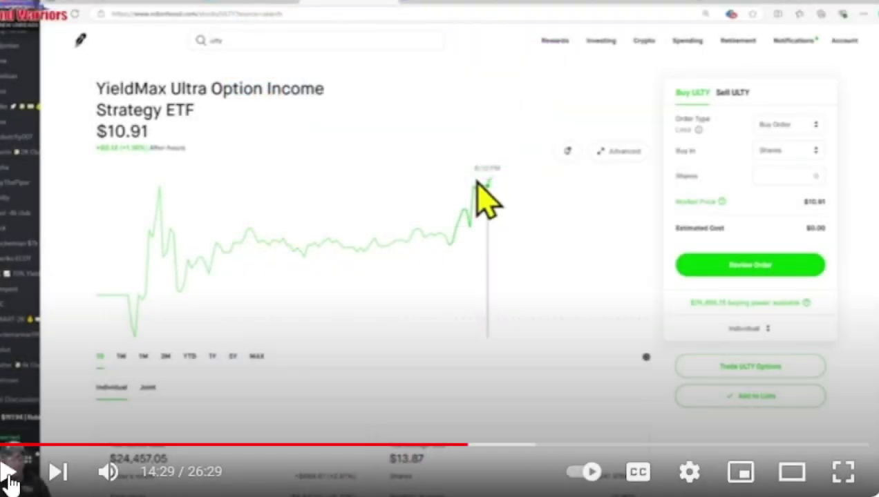
# - Resume the review, pause on the ULTY chart at 14:52, then continue playing
pyautogui.click(11, 472)
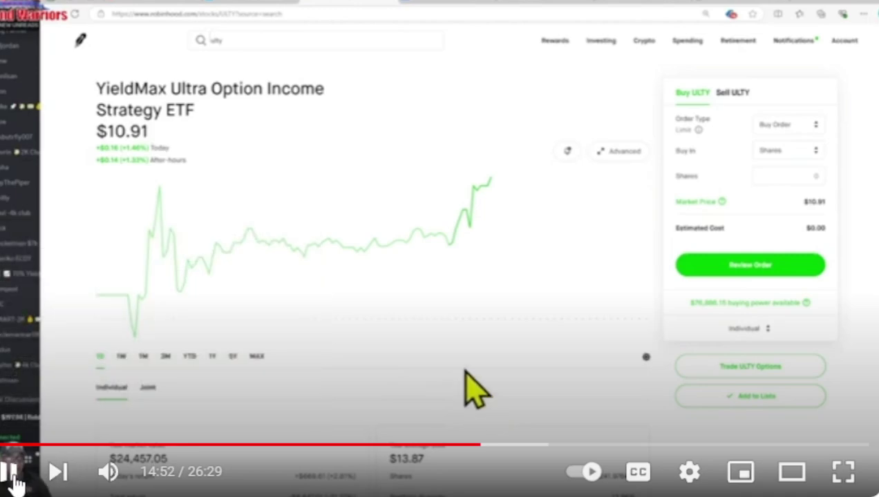
pyautogui.click(13, 471)
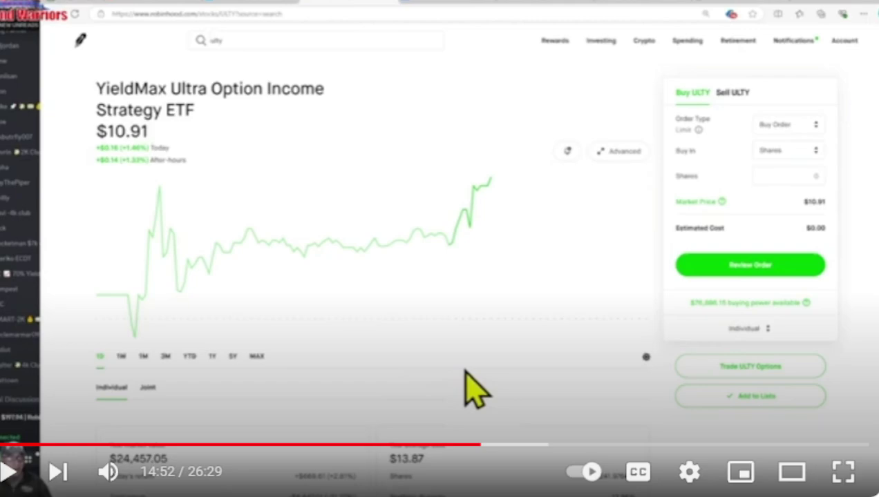
pyautogui.click(10, 473)
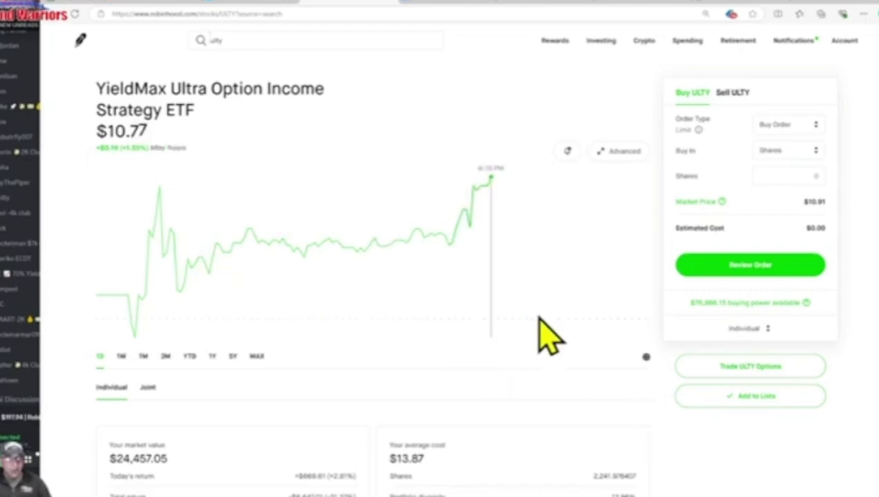
# - Play the review through StockAnalysis's ULTY dividend table, stopping at 15:55
pyautogui.click(464, 13)
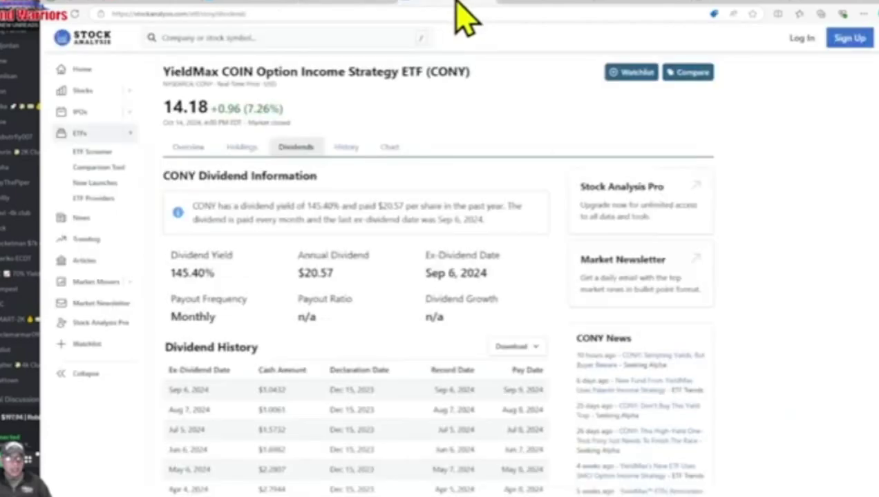
pyautogui.click(235, 38)
pyautogui.write('ulty')
pyautogui.press('Return')
pyautogui.scroll(-5, 725, 297)
pyautogui.scroll(-5, 726, 297)
pyautogui.scroll(8, 725, 298)
pyautogui.scroll(2, 726, 297)
pyautogui.click(243, 146)
pyautogui.scroll(-5, 622, 228)
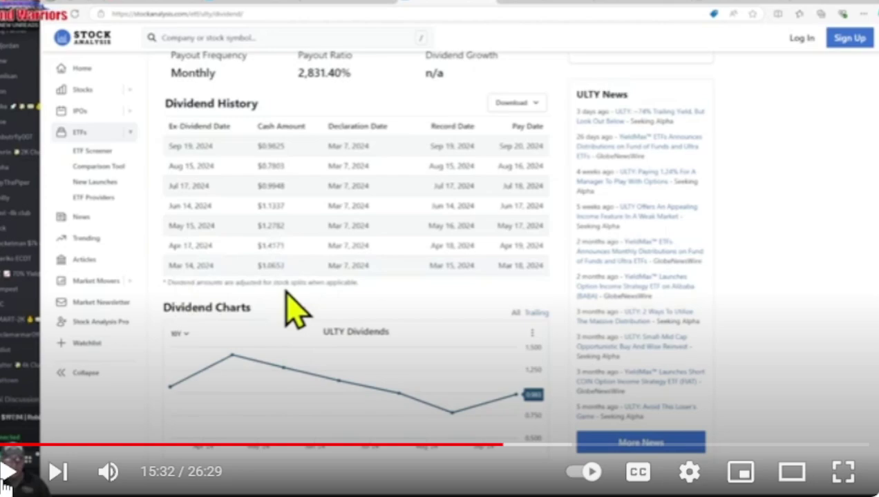
pyautogui.scroll(1, 287, 294)
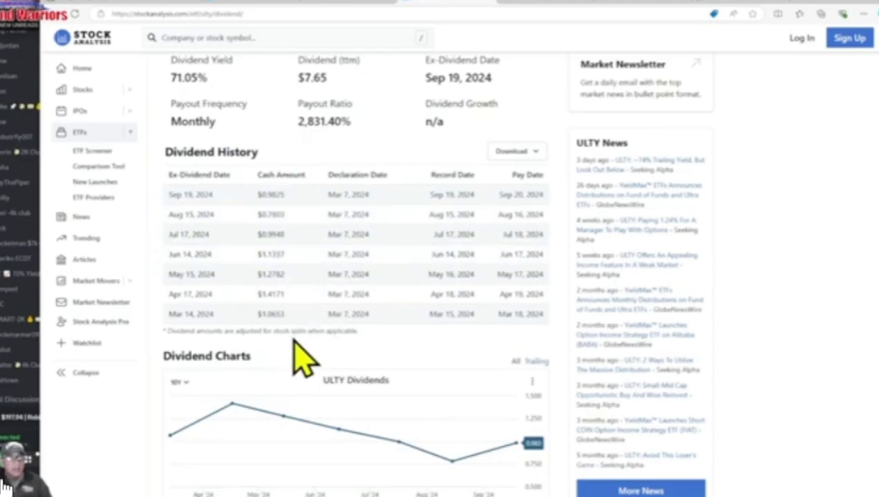
pyautogui.scroll(2, 295, 351)
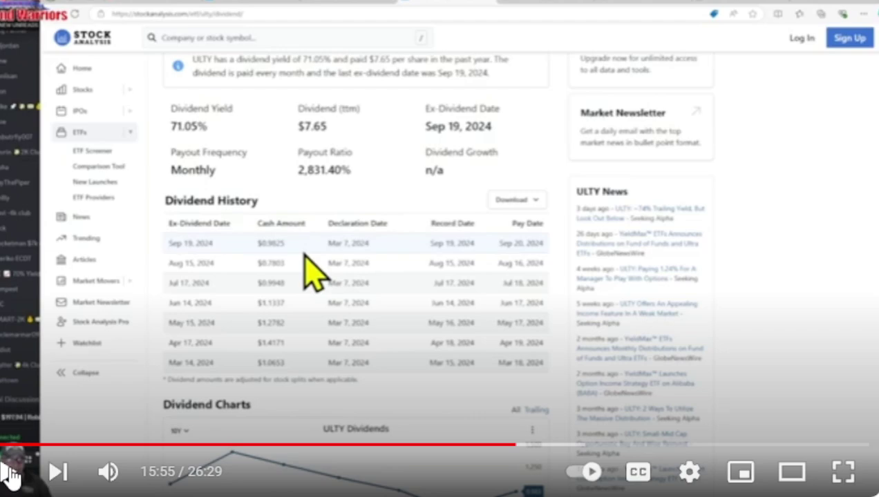
# - Resume the review, pause at 16:51, then play on to the Robinhood ULTY position
pyautogui.moveTo(440, 276)
pyautogui.click(12, 476)
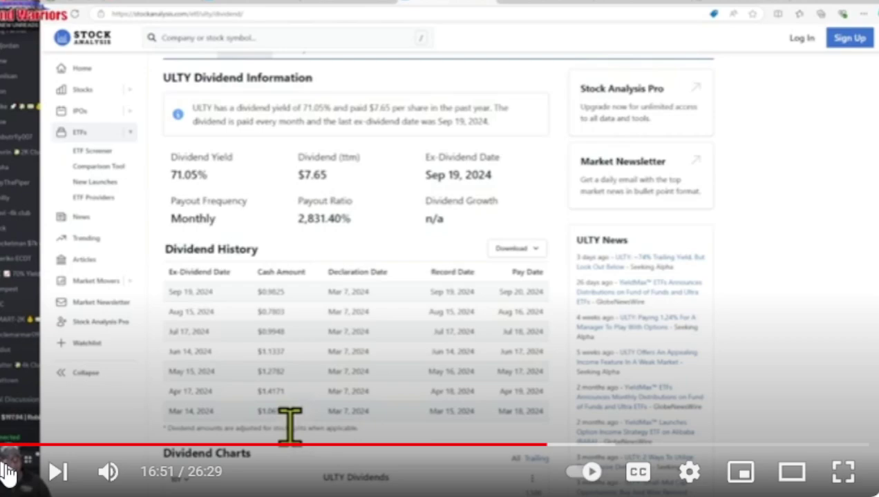
pyautogui.click(10, 473)
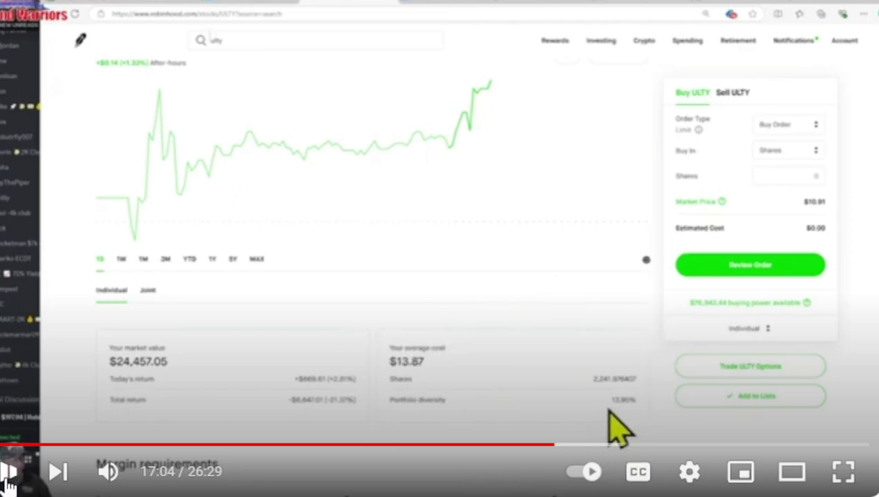
# - Pause the review at 17:04 on the ULTY position details, then resume playback
pyautogui.click(10, 471)
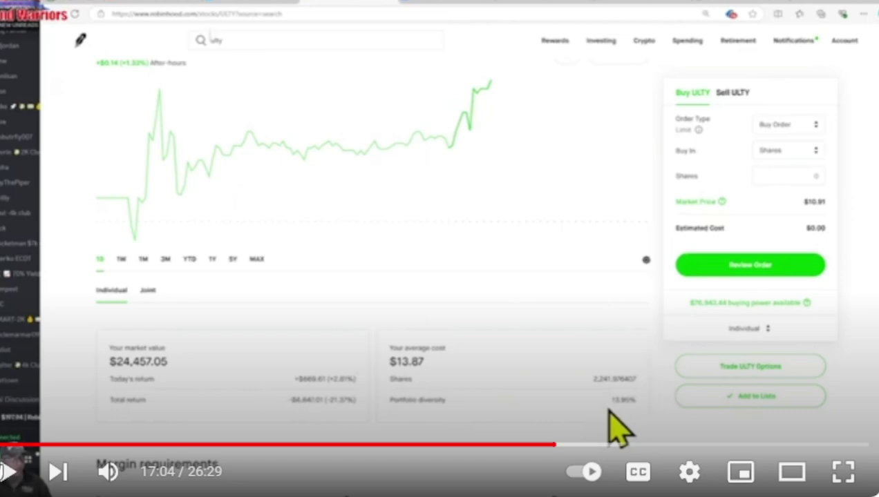
pyautogui.click(7, 472)
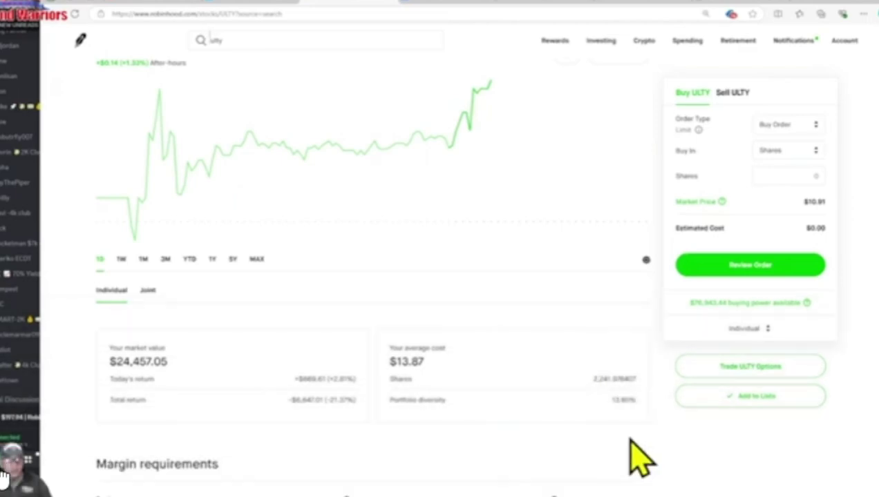